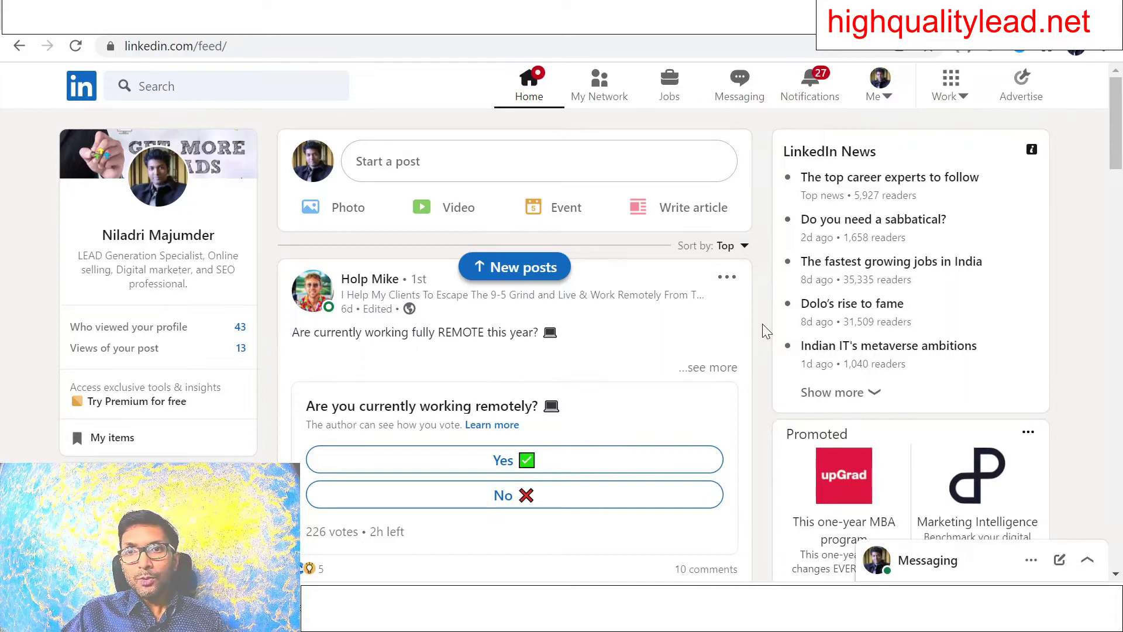
Step: From the Work menu, go to Create a Company Page under LinkedIn Business Services
left_click(964, 101)
scroll(965, 251, "down", 3)
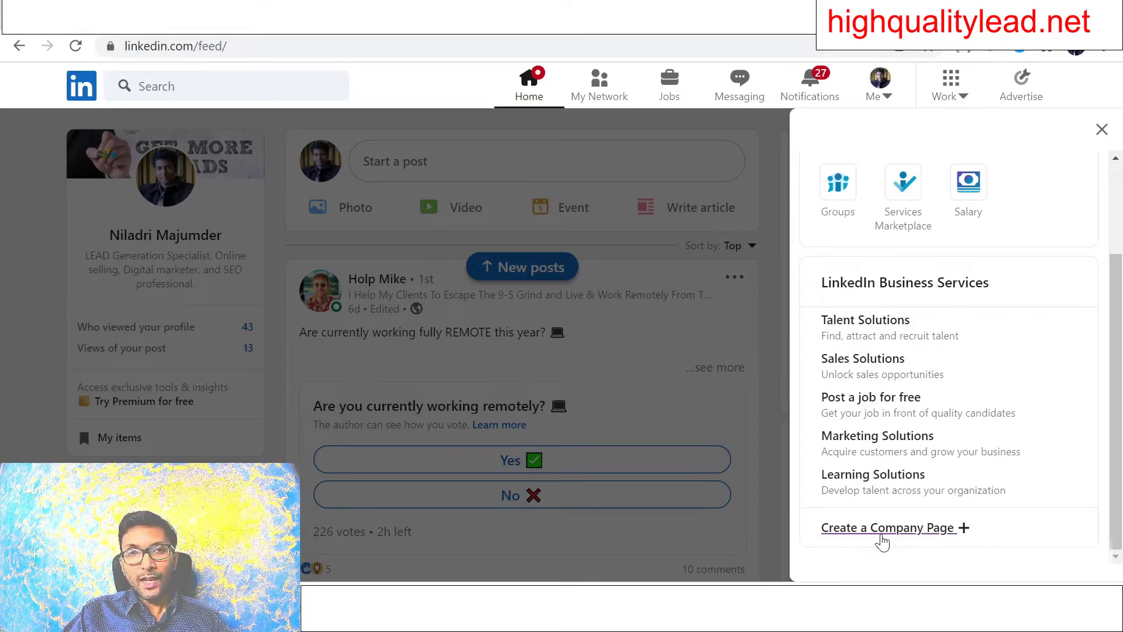
left_click(887, 533)
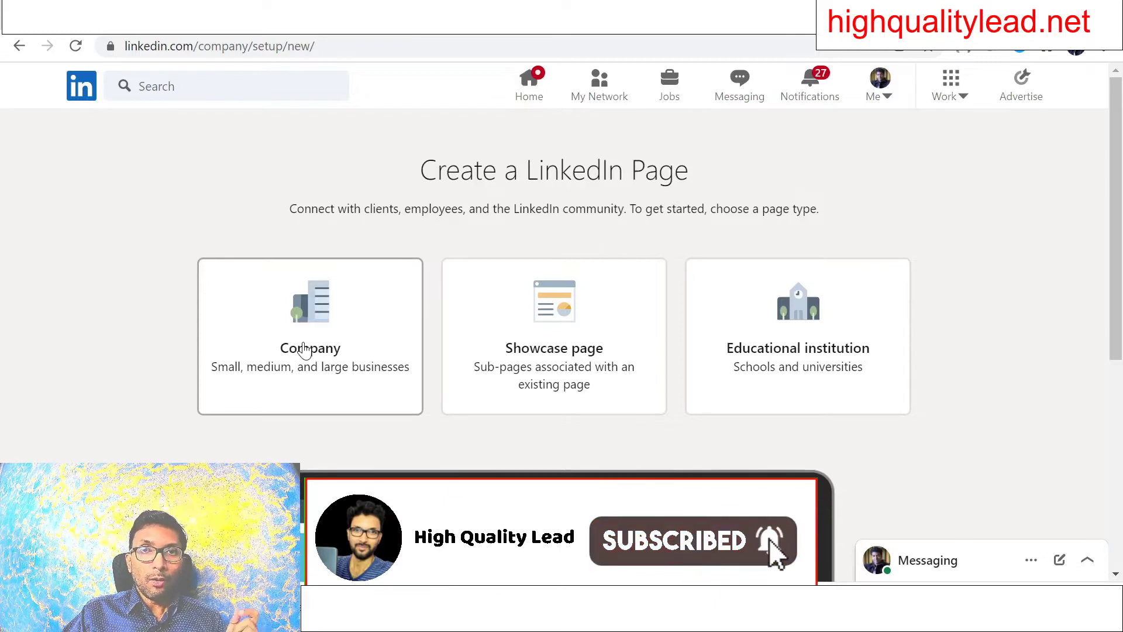
Step: Choose the Company page type and name it 'High Quality Lead' (URL high-quality-lead)
left_click(304, 349)
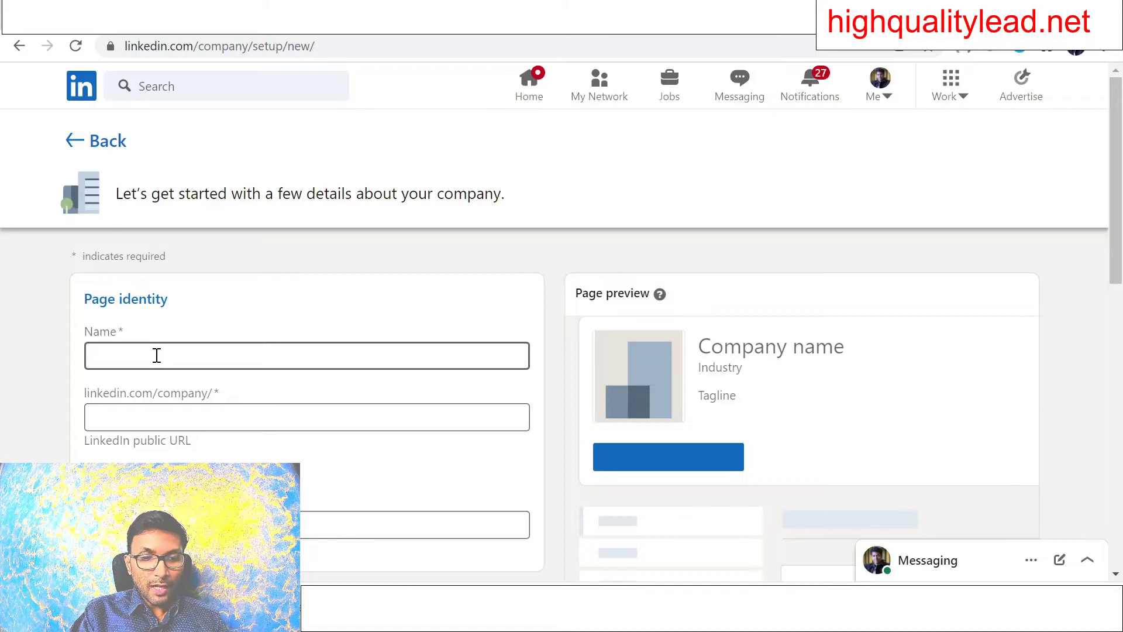
type("High")
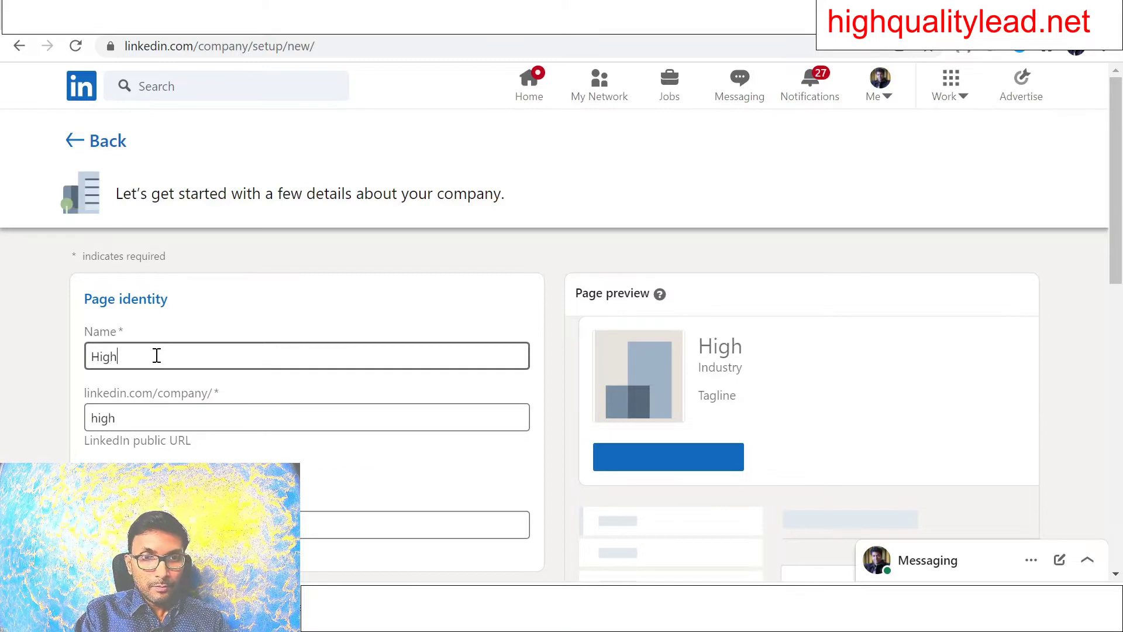
type(" Q")
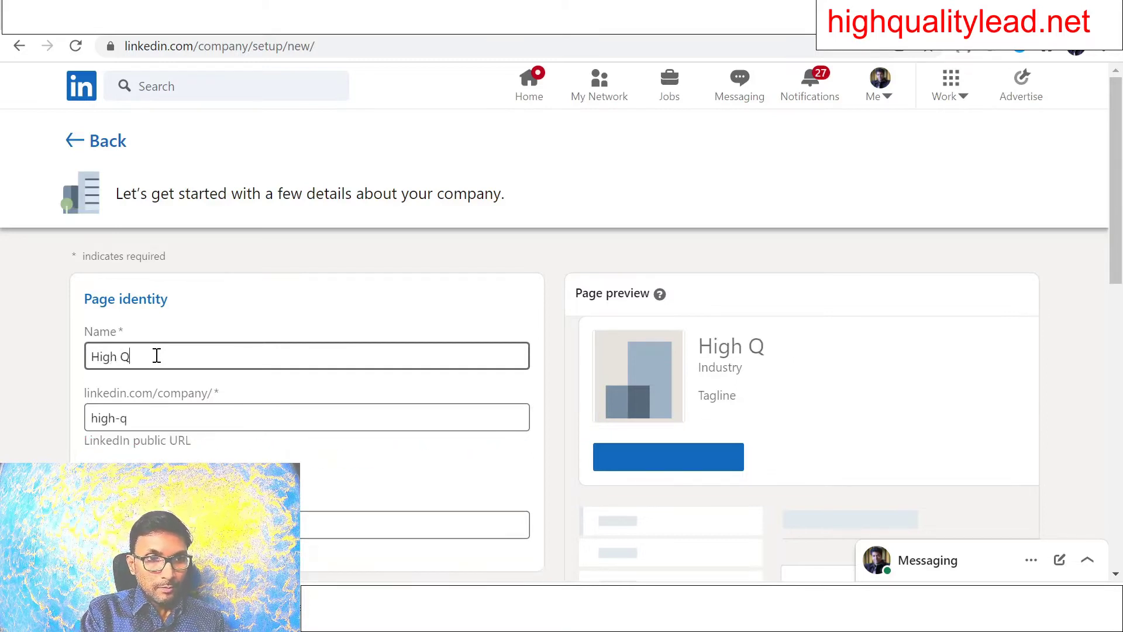
type("uality")
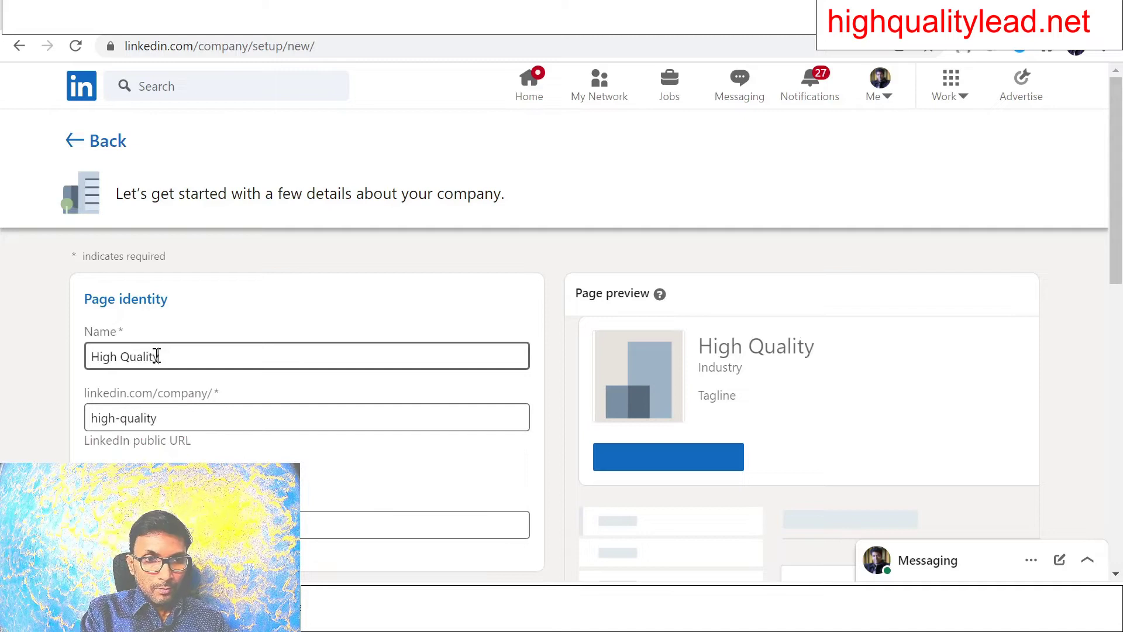
type(" Lead")
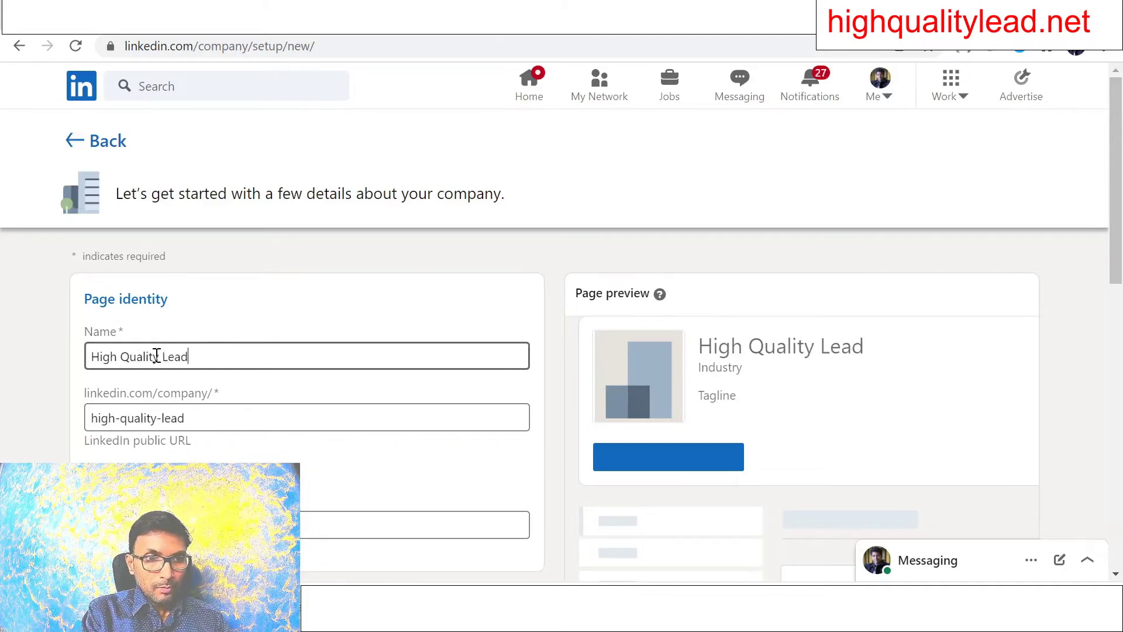
scroll(220, 372, "down", 3)
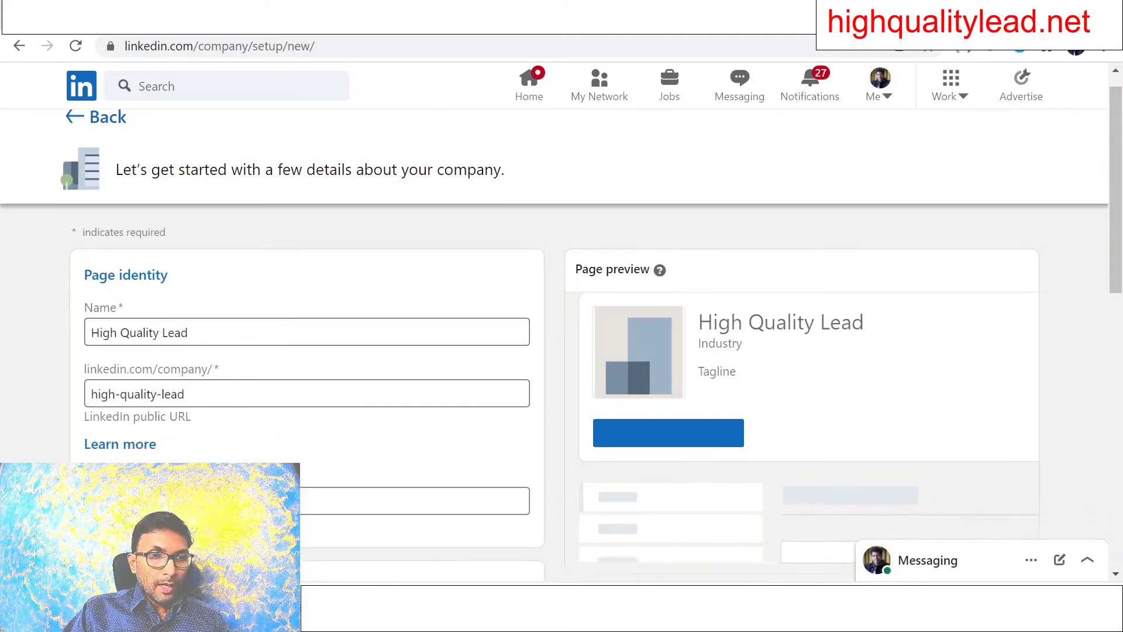
left_click(221, 355)
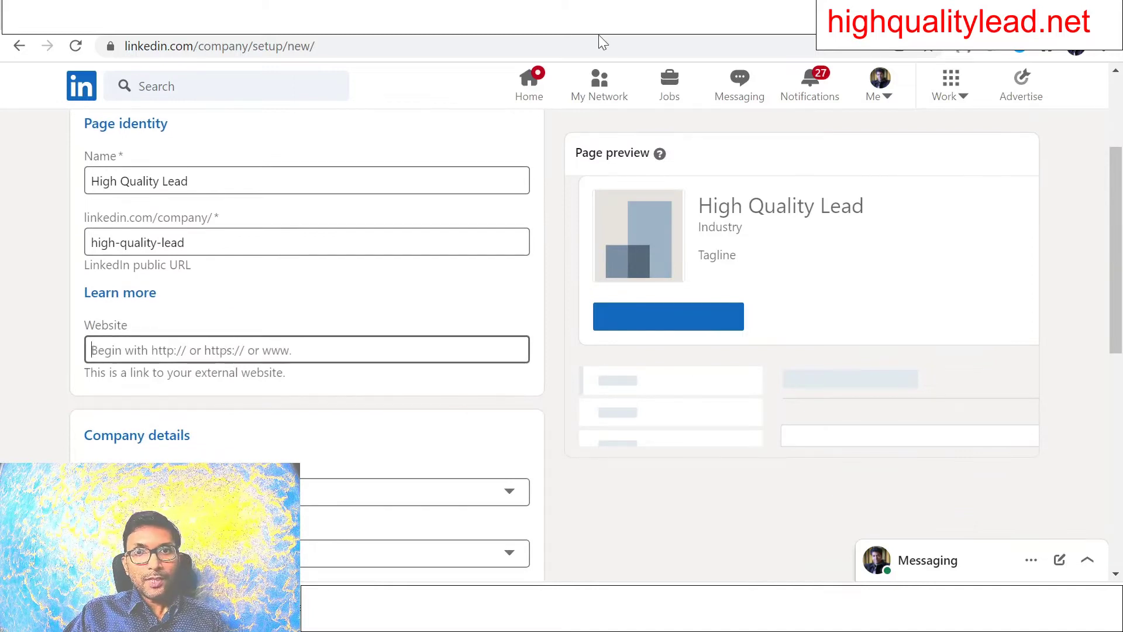
left_click(195, 352)
type("https://highqualitylead.net/")
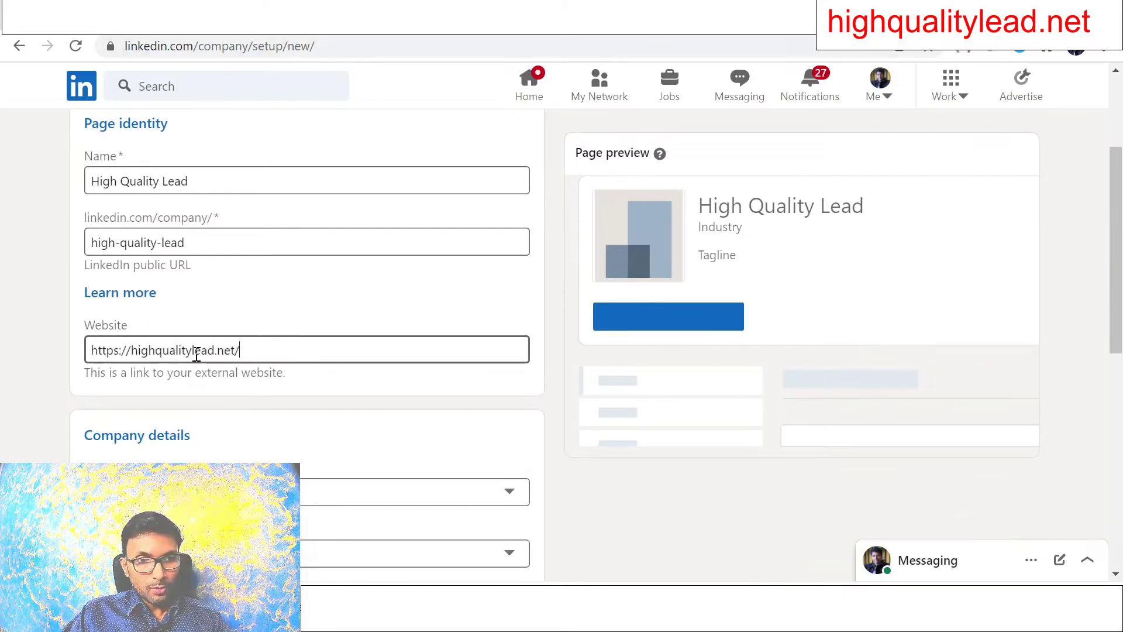
key("BackSpace")
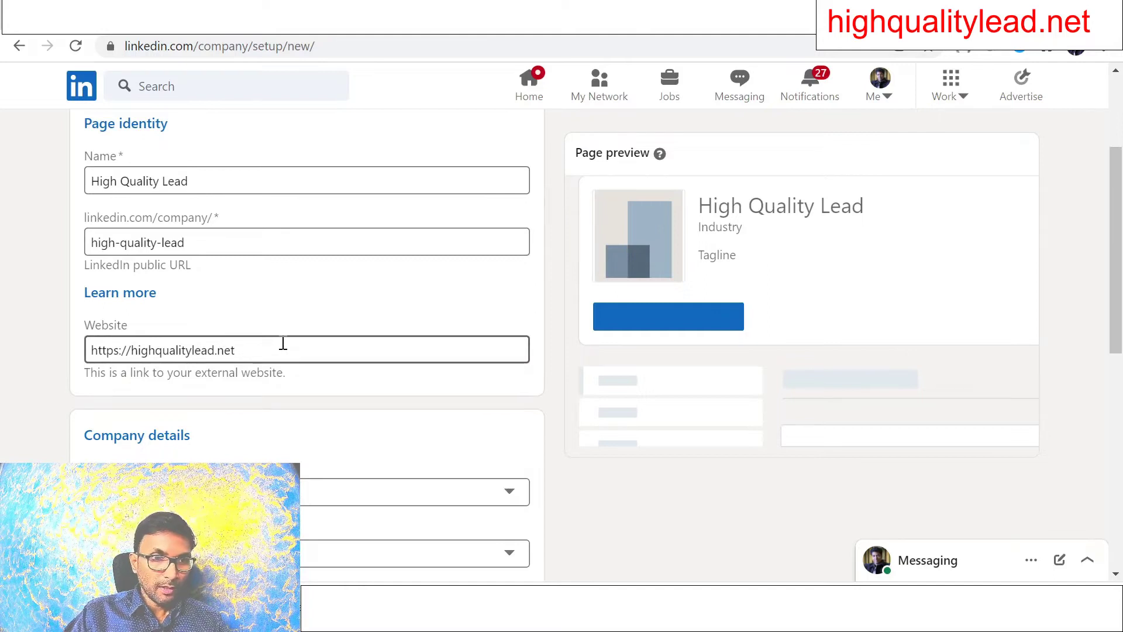
left_click(31, 434)
Step: Set the company's industry to Internet
scroll(31, 435, "down", 3)
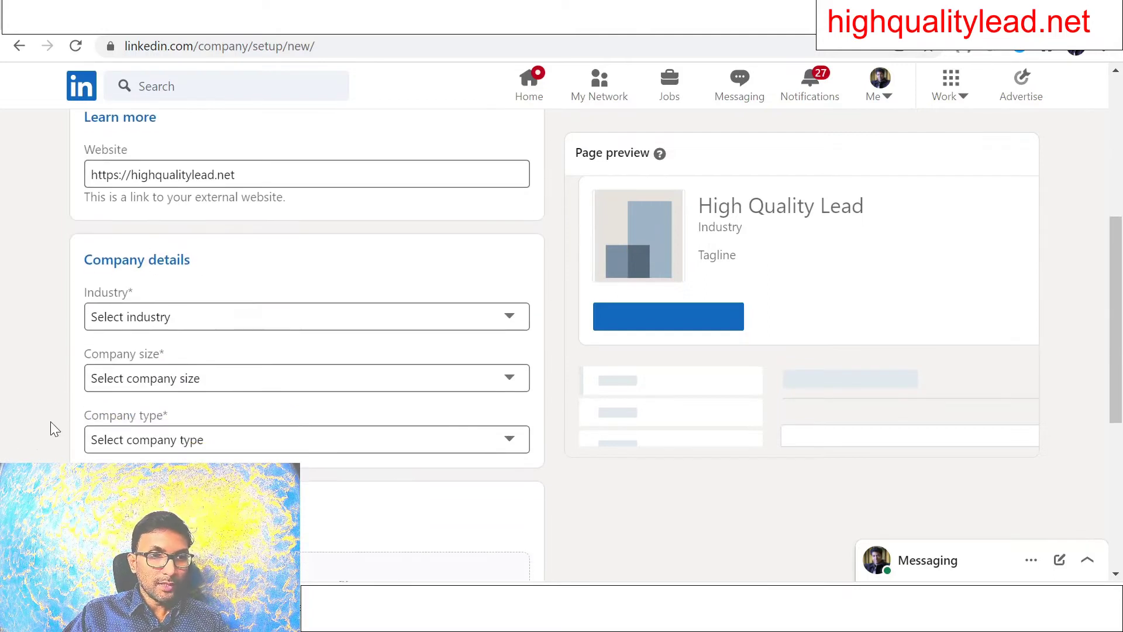
left_click(239, 321)
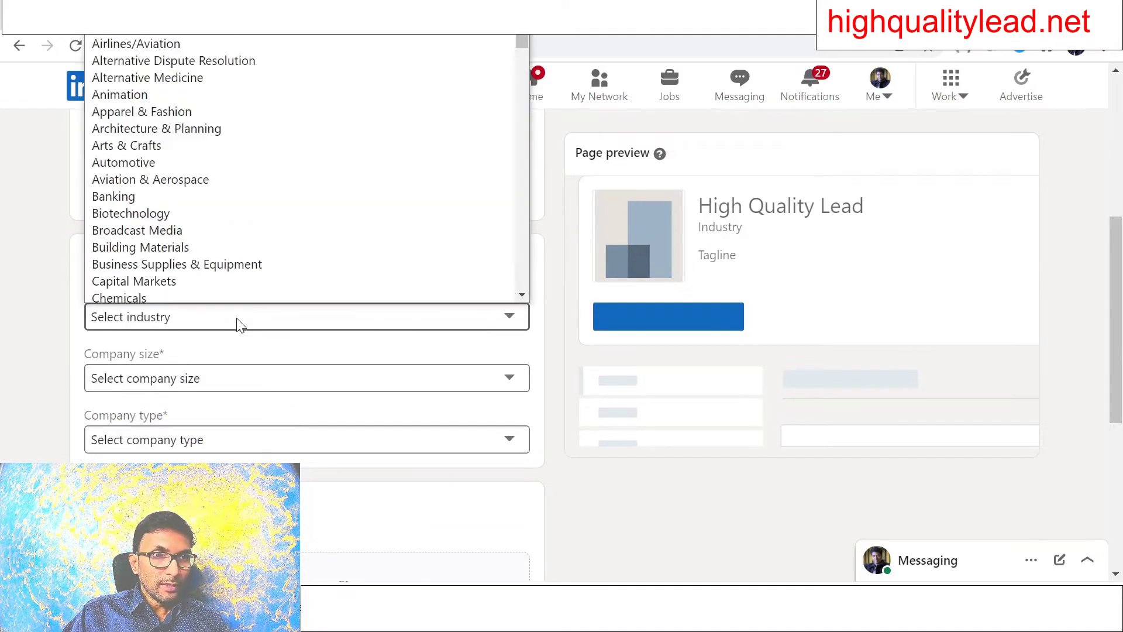
scroll(155, 286, "down", 10)
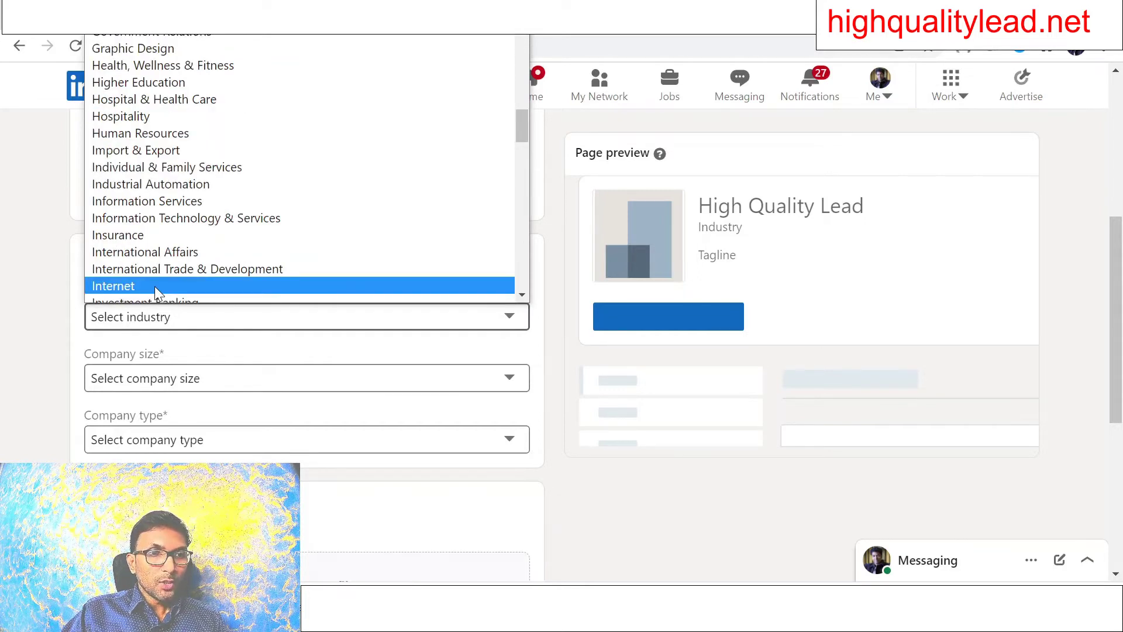
left_click(154, 286)
left_click(19, 370)
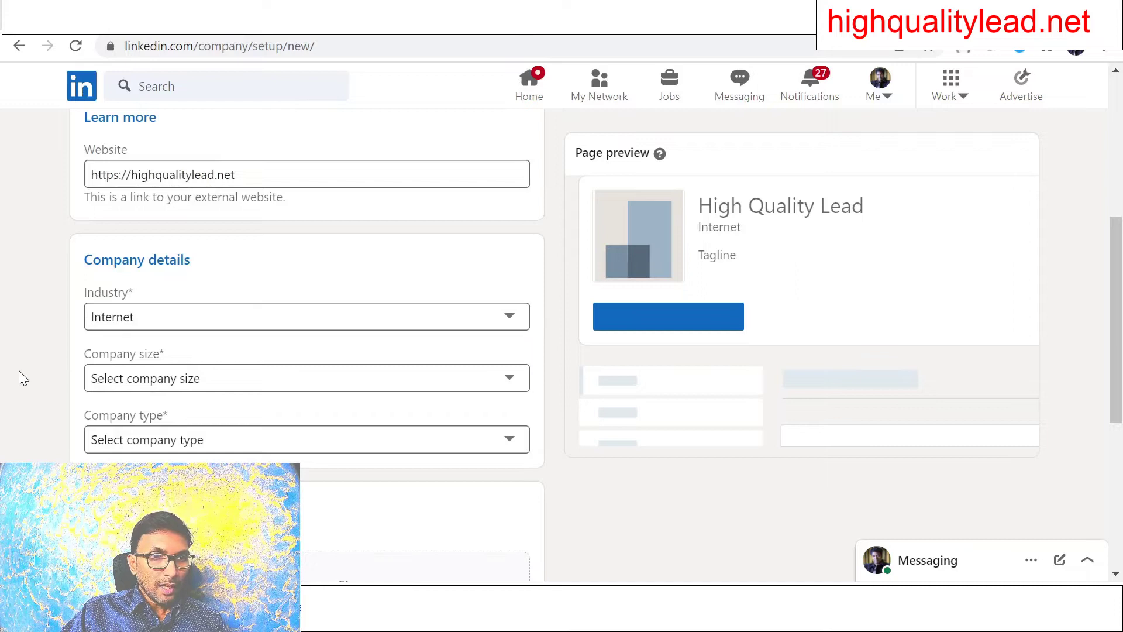
Step: Set company size to 2–10 employees and company type to Sole proprietorship
left_click(202, 377)
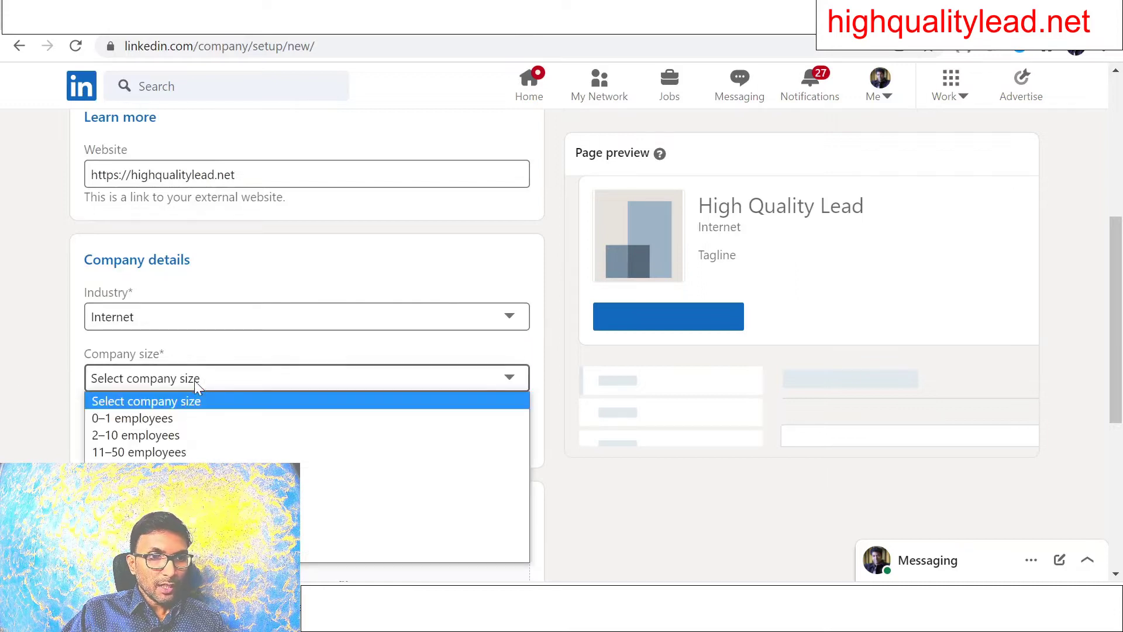
left_click(142, 435)
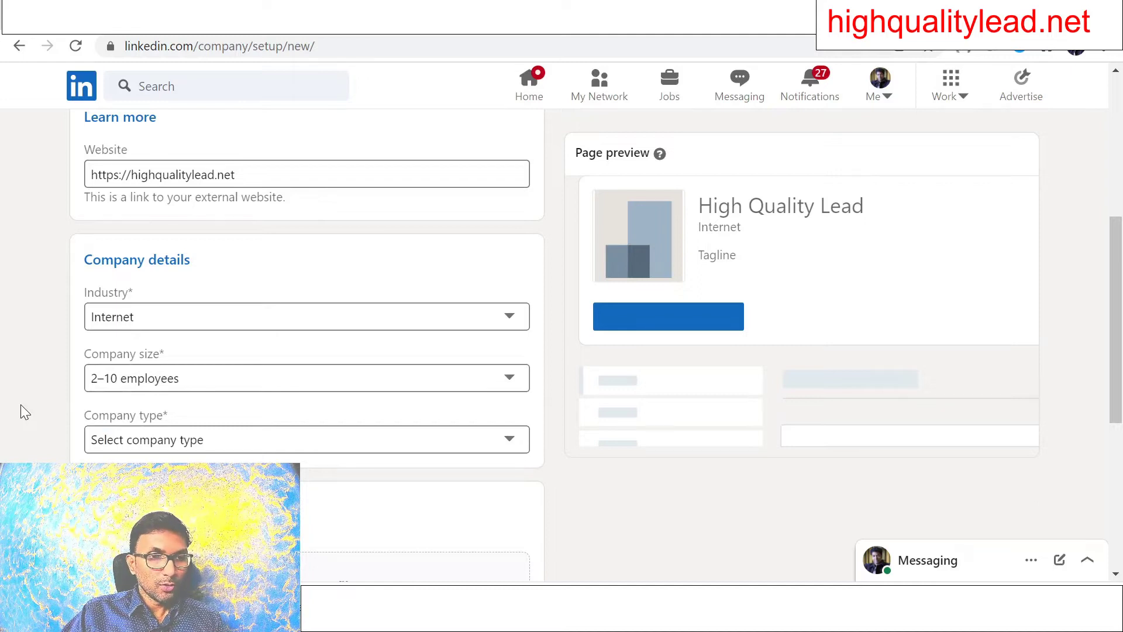
scroll(21, 405, "down", 3)
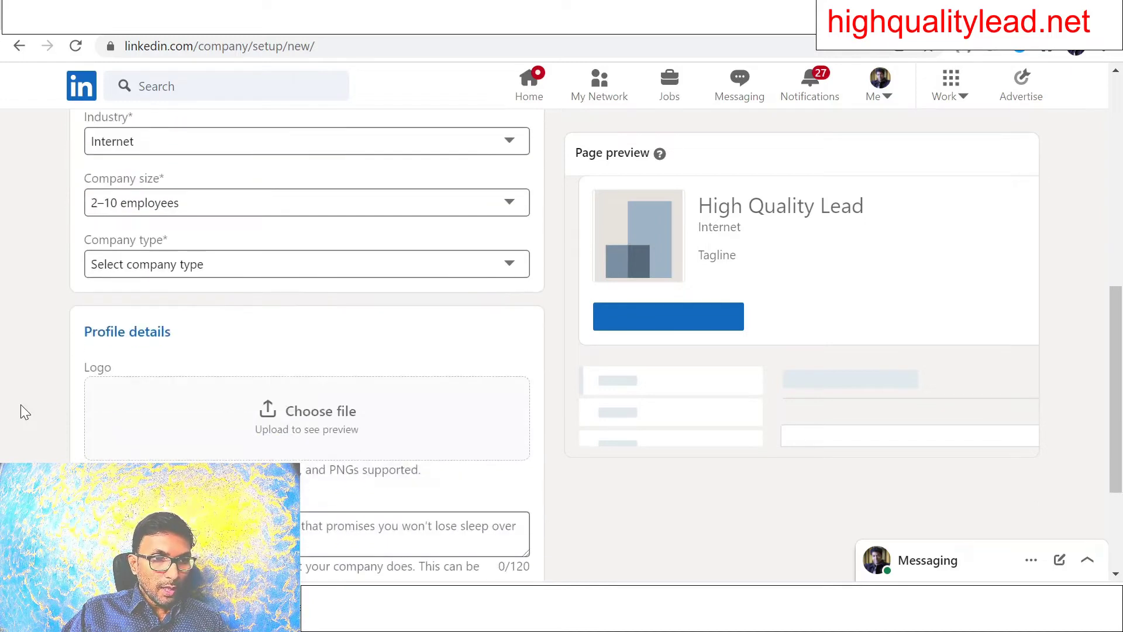
left_click(171, 266)
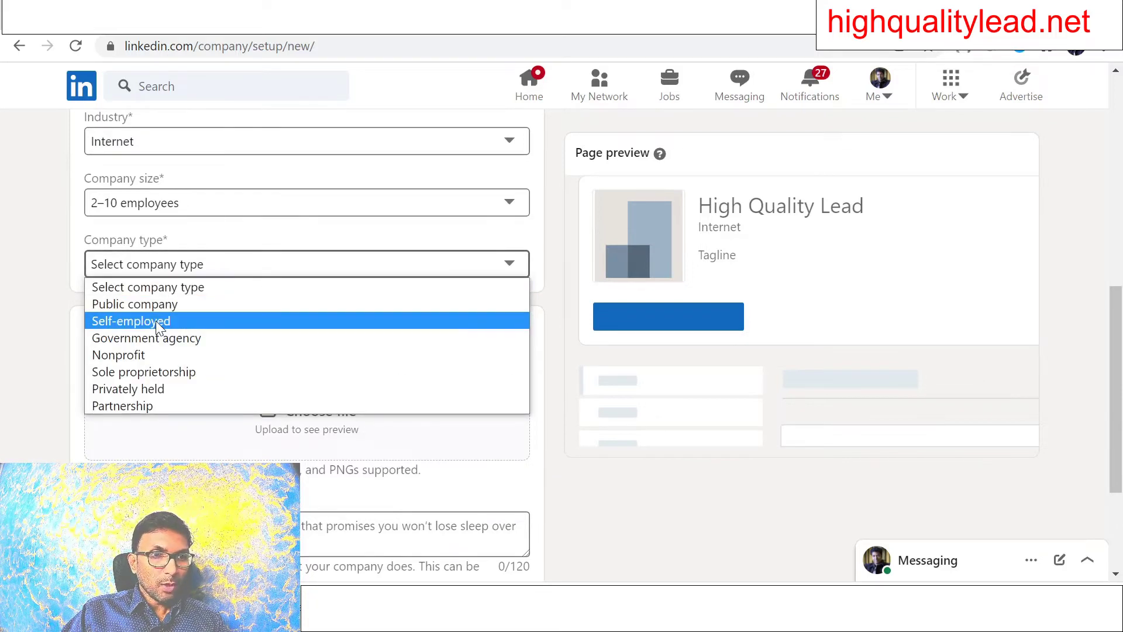
left_click(135, 374)
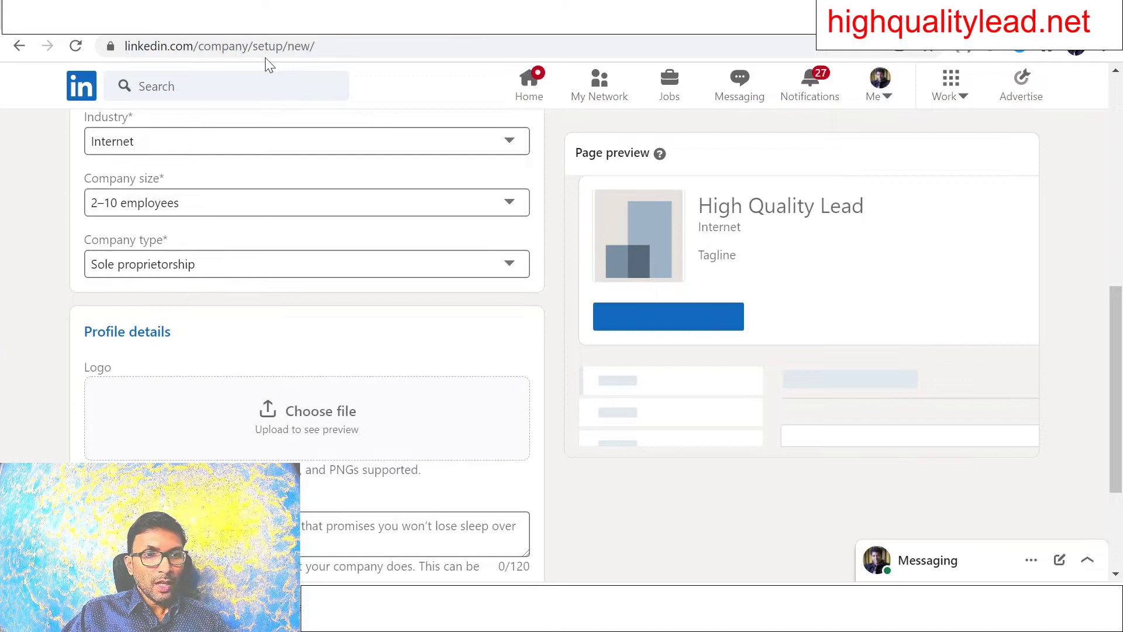
Step: Upload Untitled design (6).png from Downloads as the page logo
left_click(299, 415)
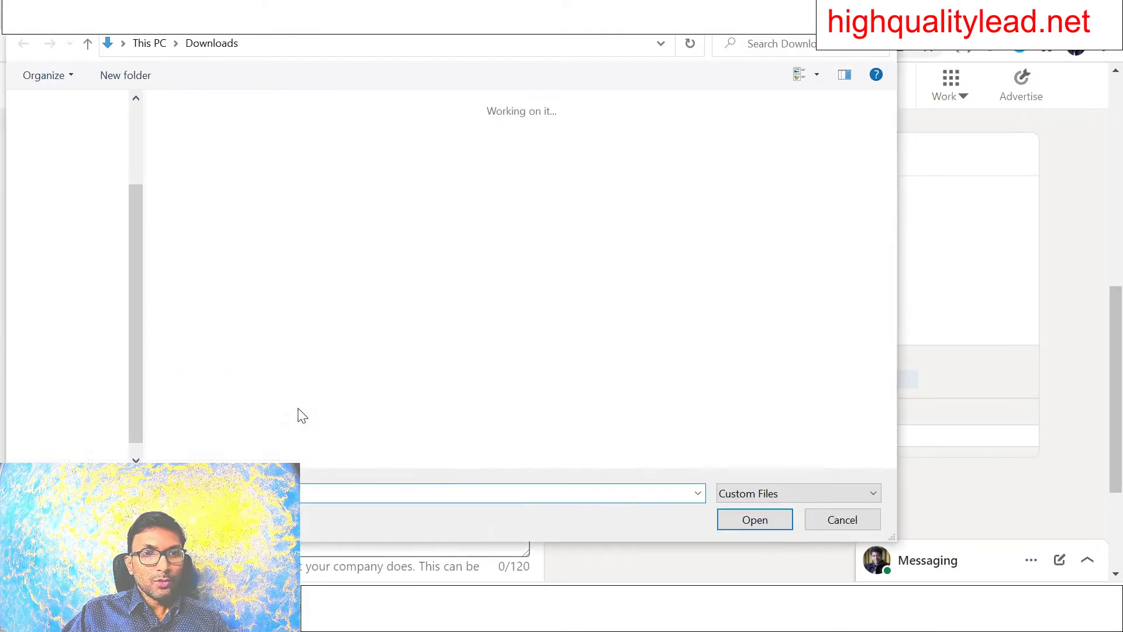
scroll(798, 267, "down", 10)
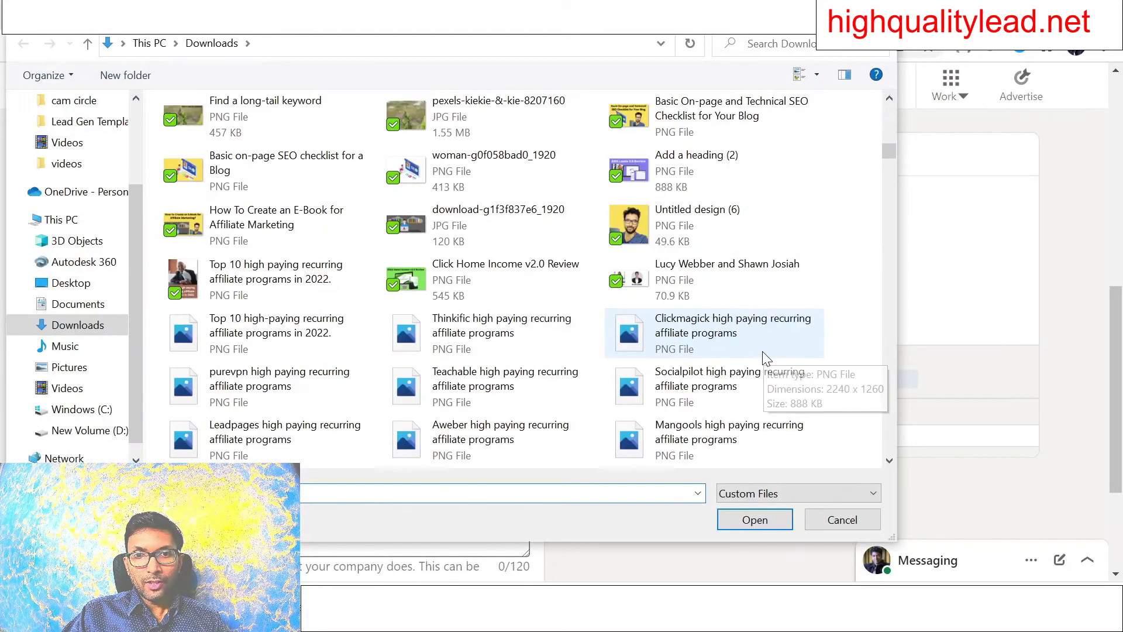
double_click(631, 222)
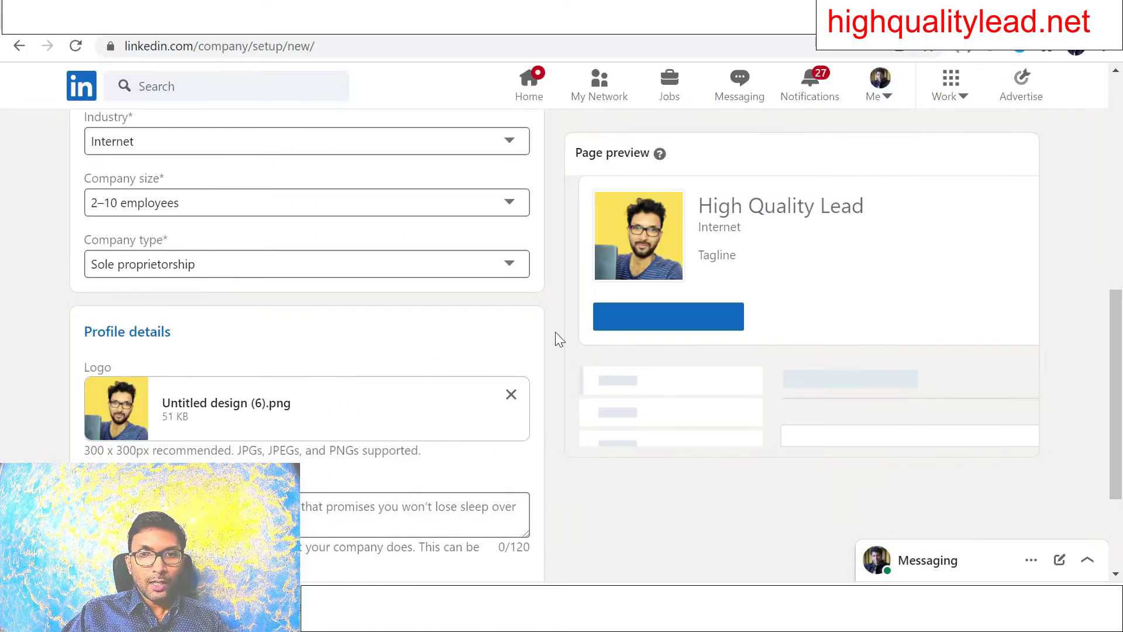
scroll(556, 340, "down", 2)
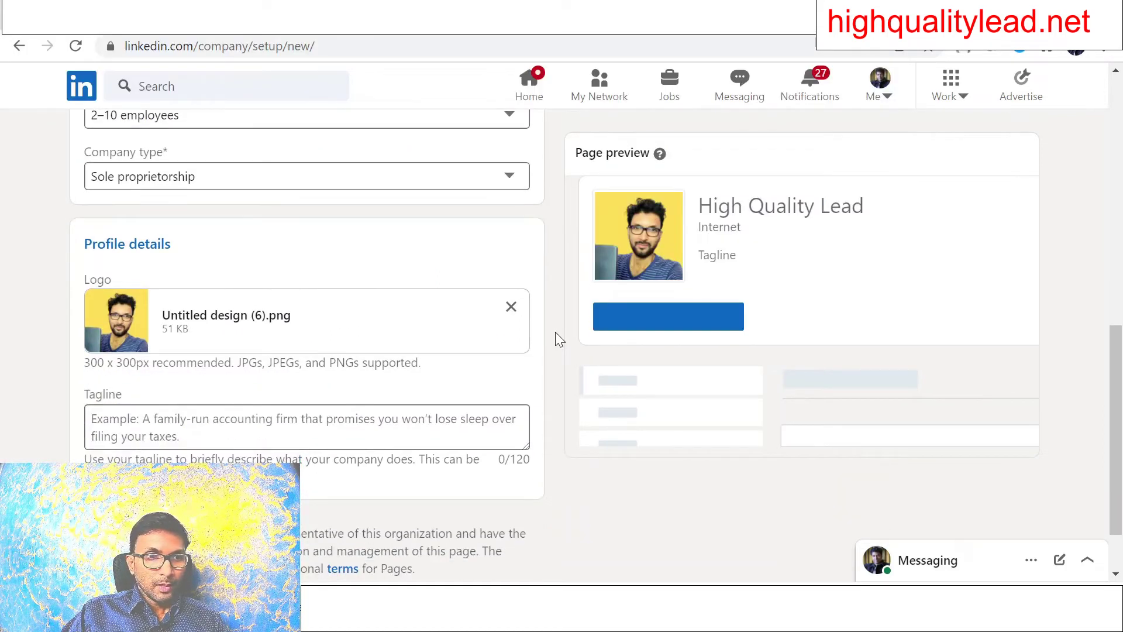
Step: Add the tagline 'You Grow - We Grow', tick the authorization checkbox and create the page
left_click(141, 426)
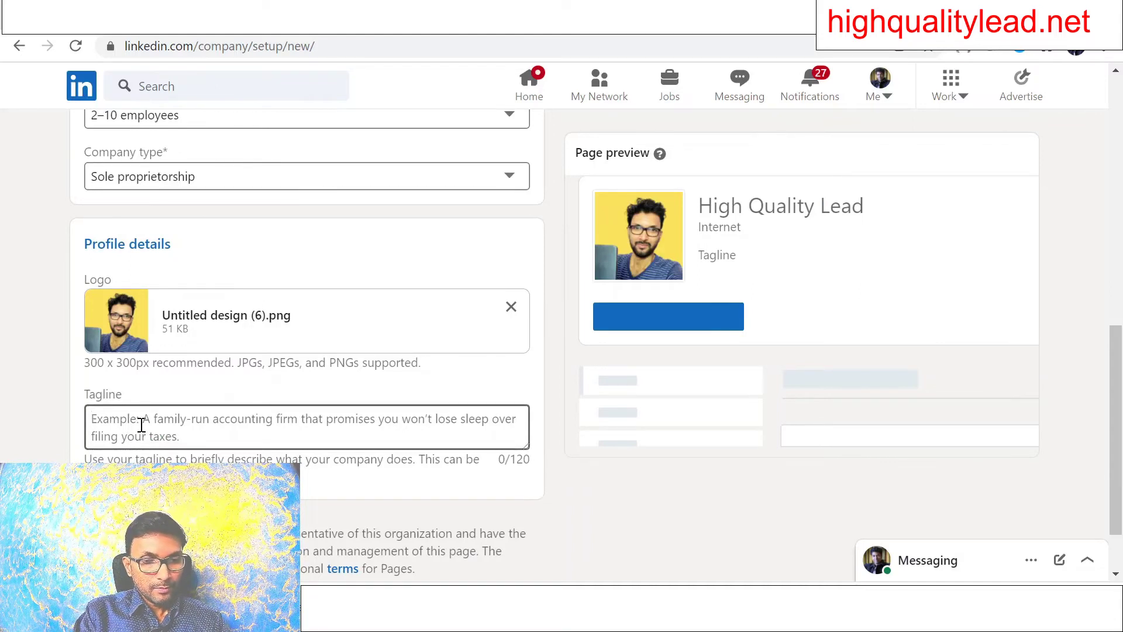
type("Yo")
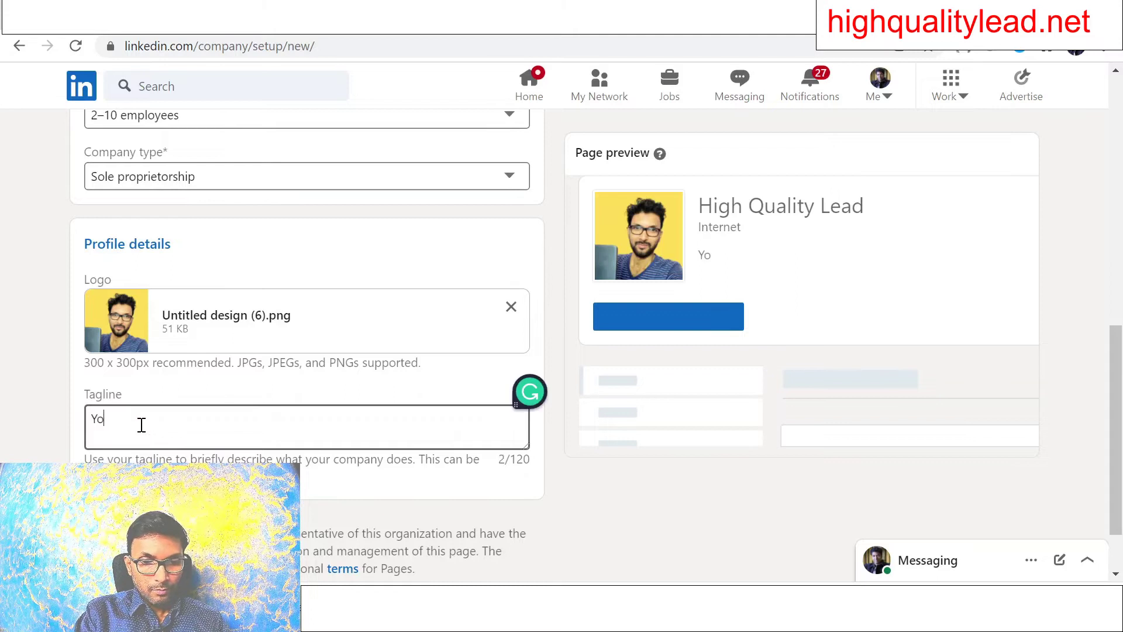
type("u Gr")
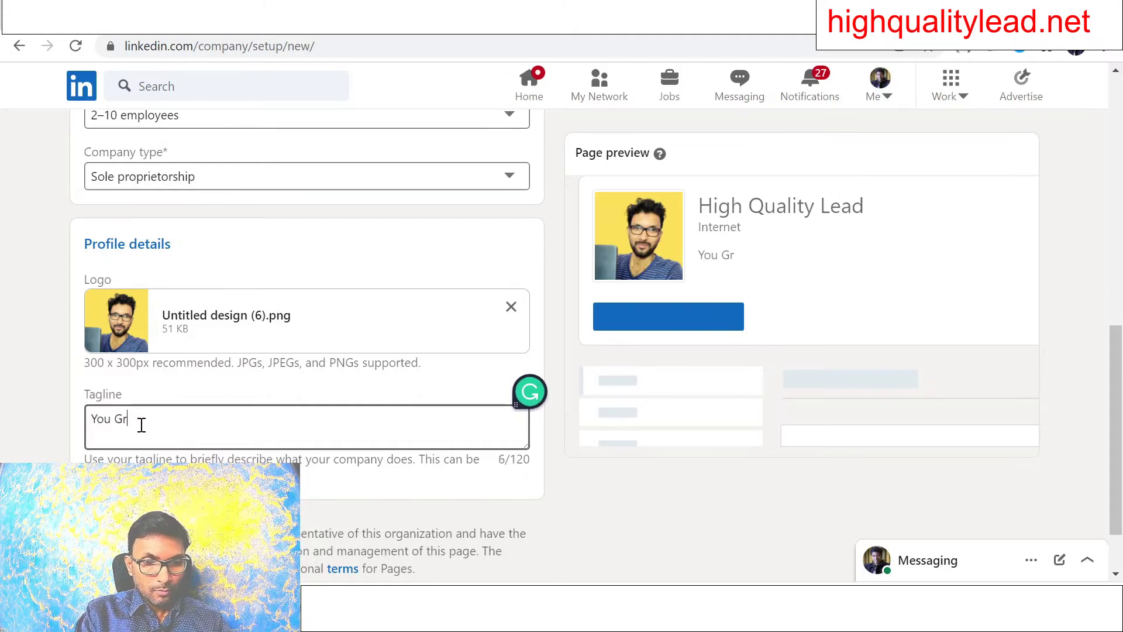
type("ow - ")
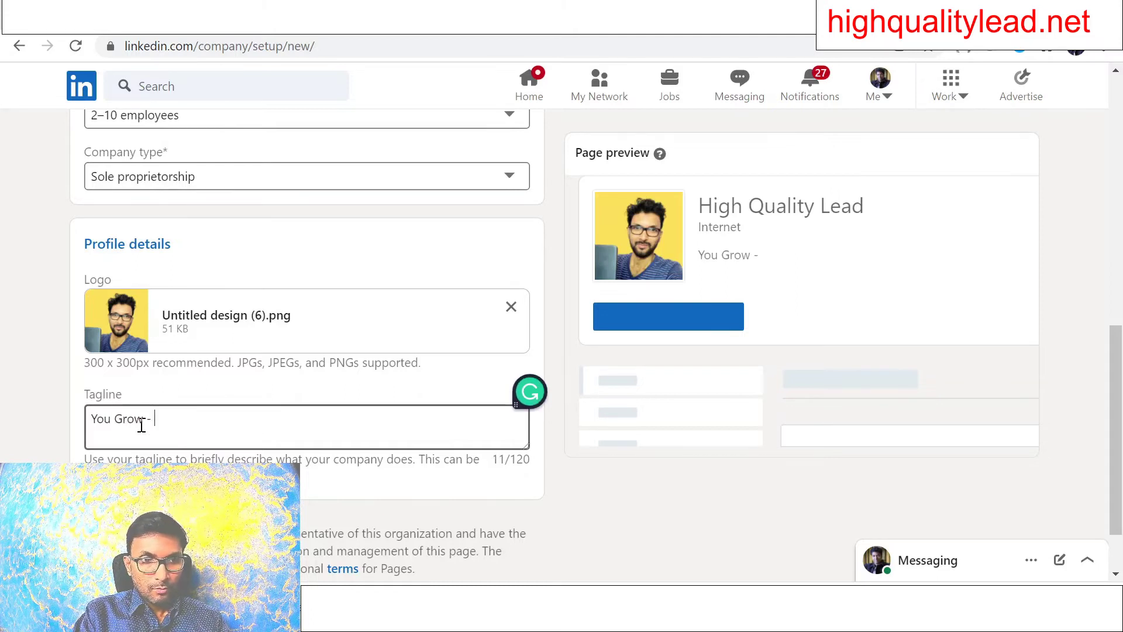
type("We ")
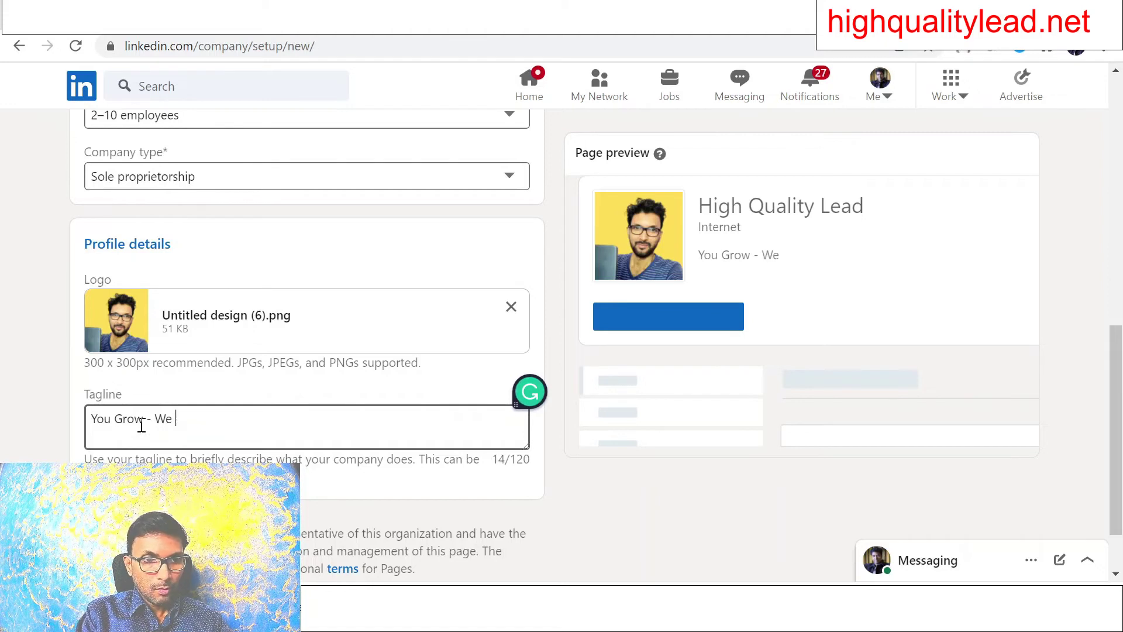
type("Grow")
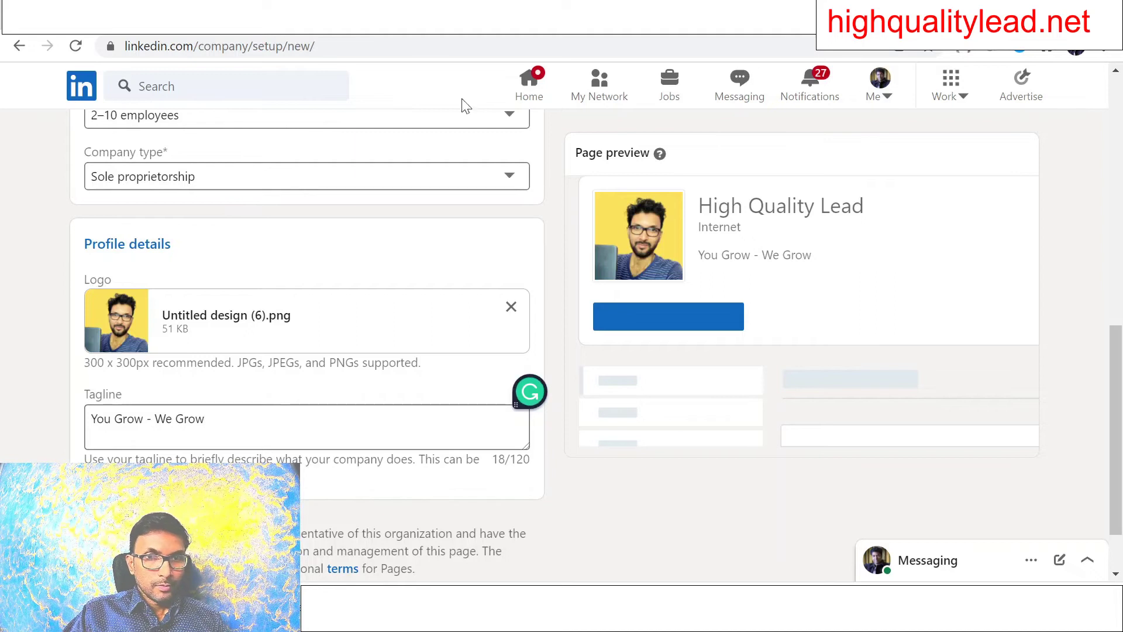
scroll(329, 445, "down", 1)
scroll(328, 445, "down", 1)
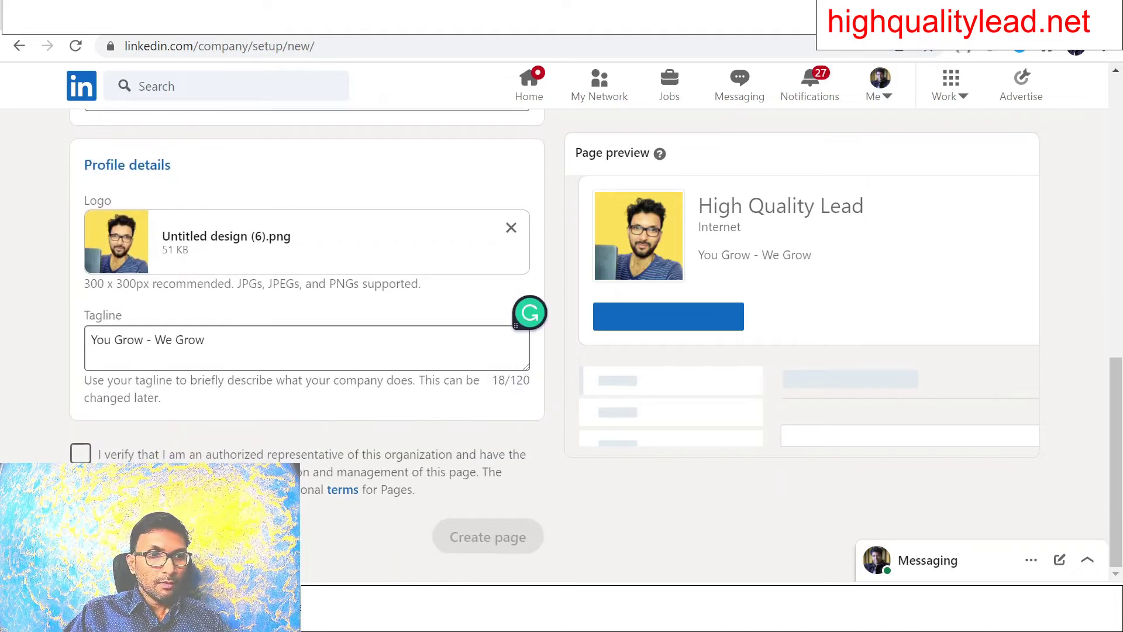
left_click(81, 454)
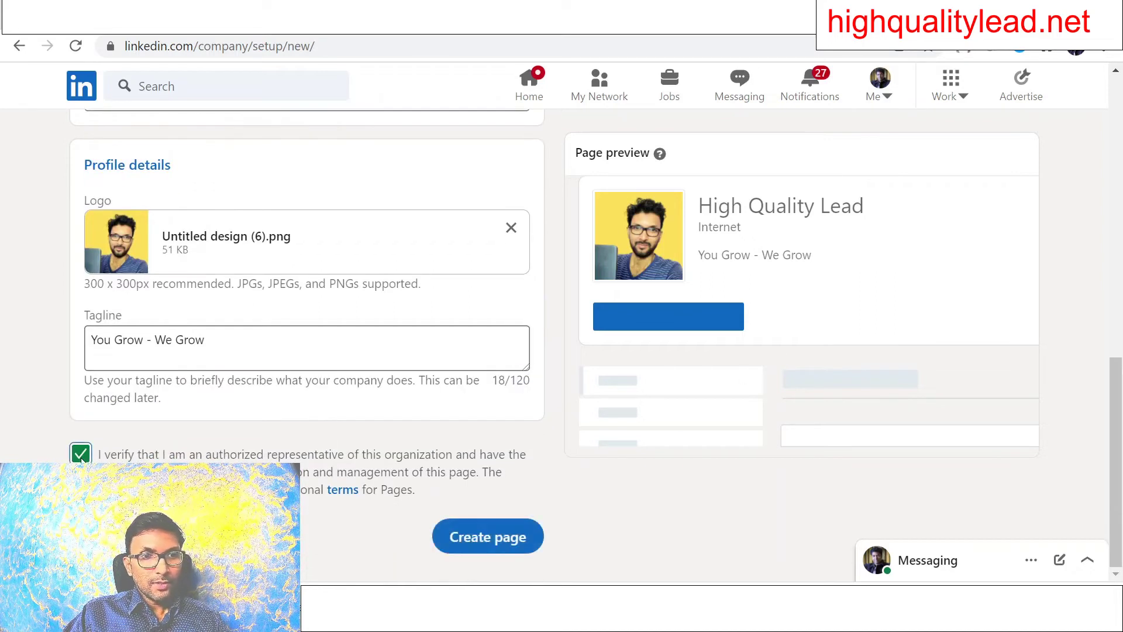
left_click(489, 534)
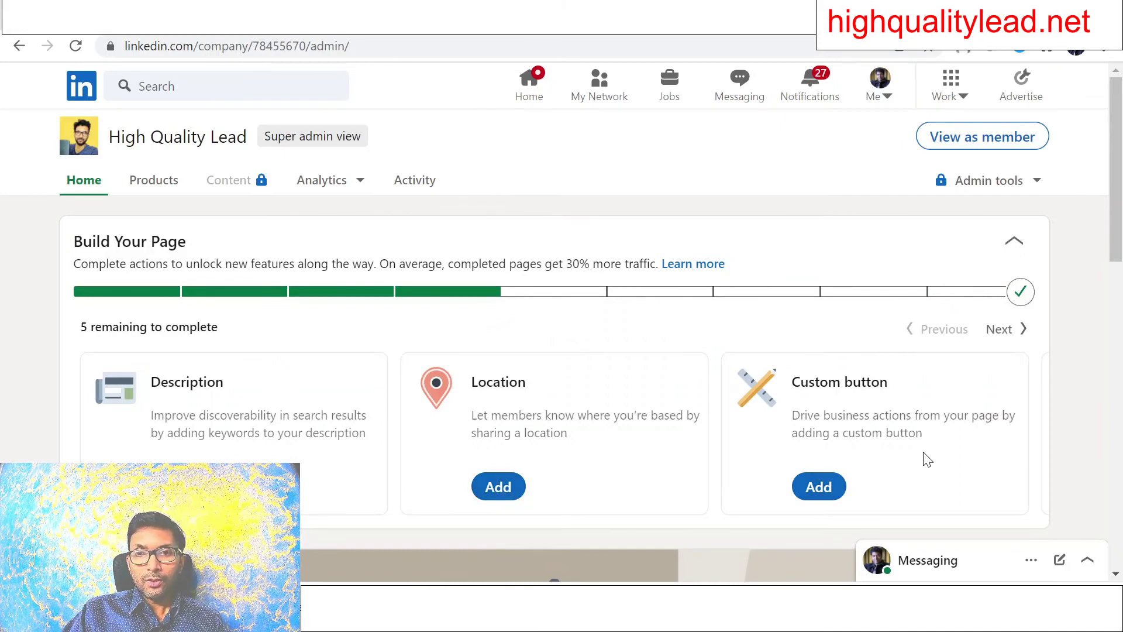
Step: Scroll through the High Quality Lead admin Home view and its Build Your Page checklist
scroll(914, 460, "down", 3)
scroll(767, 431, "up", 3)
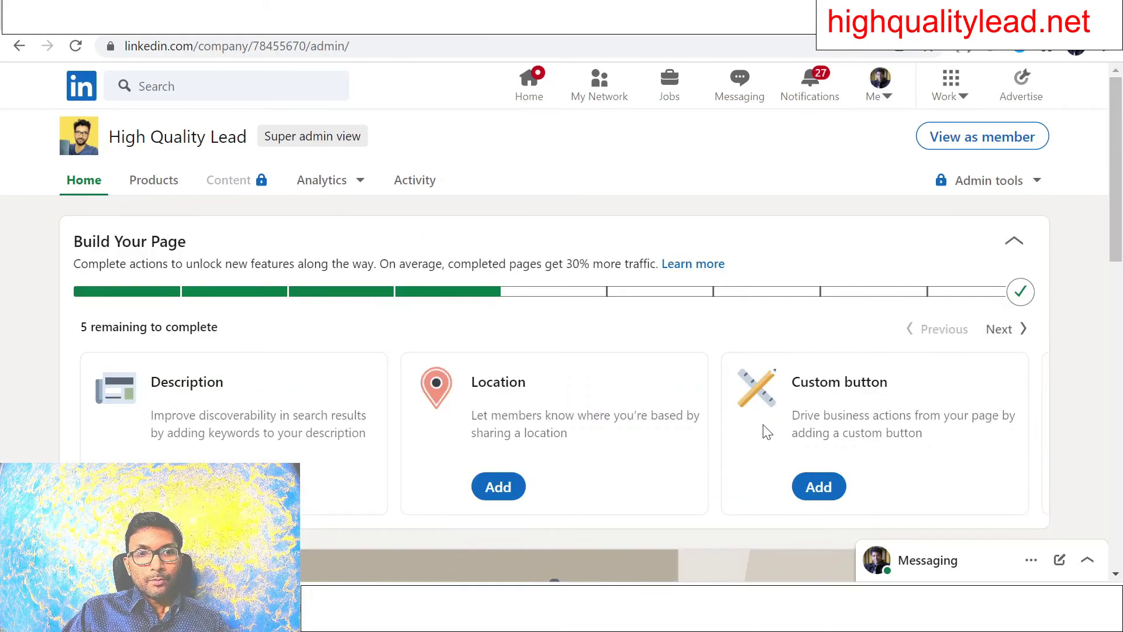